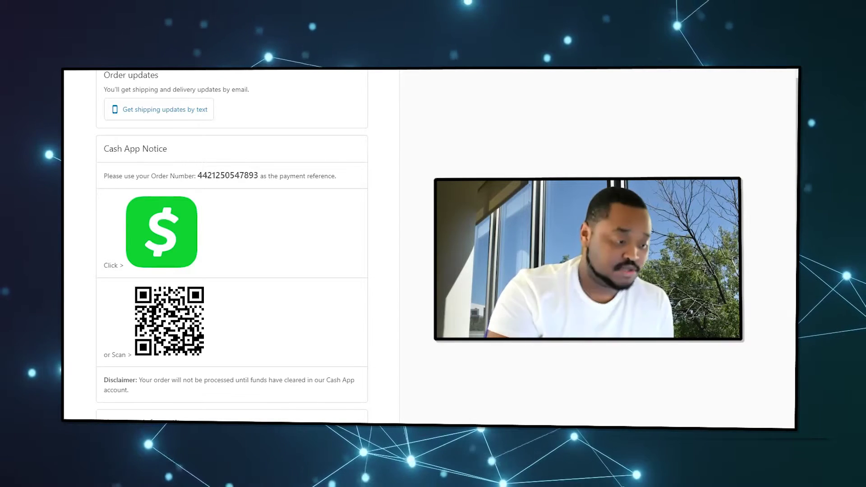
pyautogui.scroll(-2, 305, 182)
pyautogui.scroll(2, 305, 182)
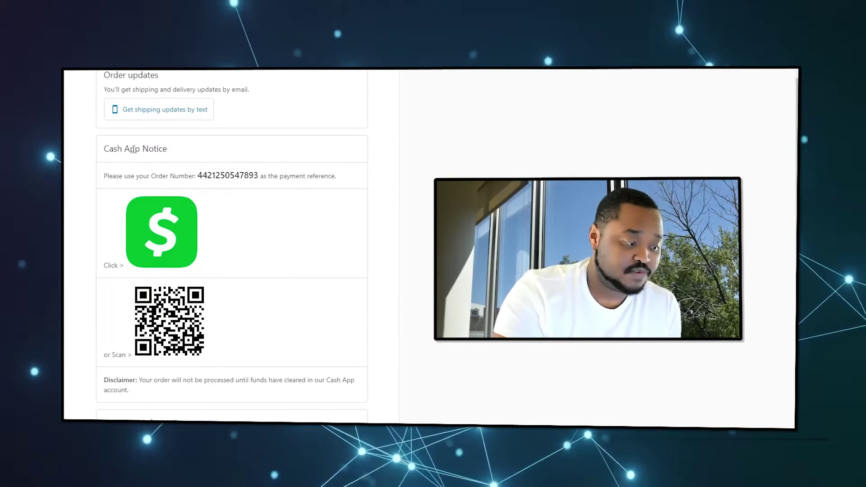
pyautogui.moveTo(178, 151); pyautogui.dragTo(107, 149)
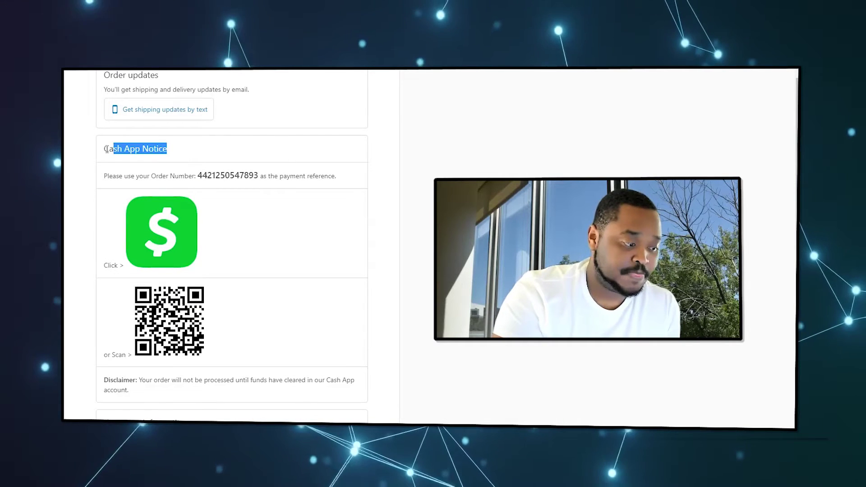
pyautogui.click(162, 174)
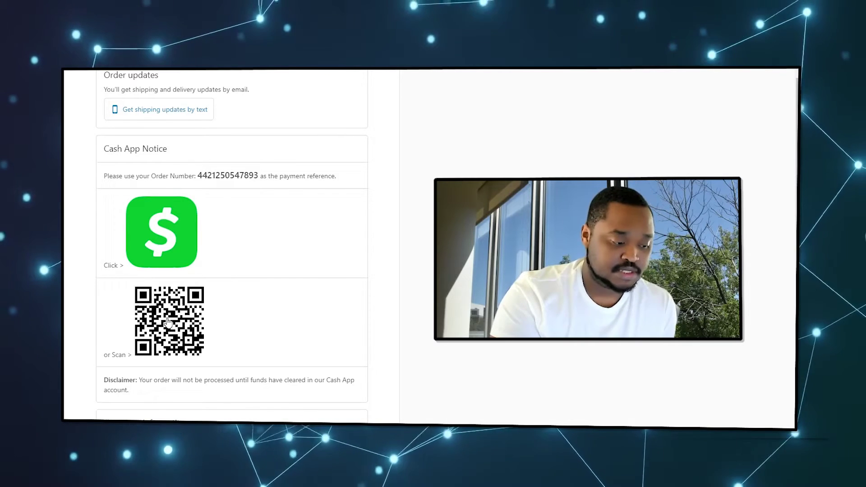
pyautogui.click(160, 242)
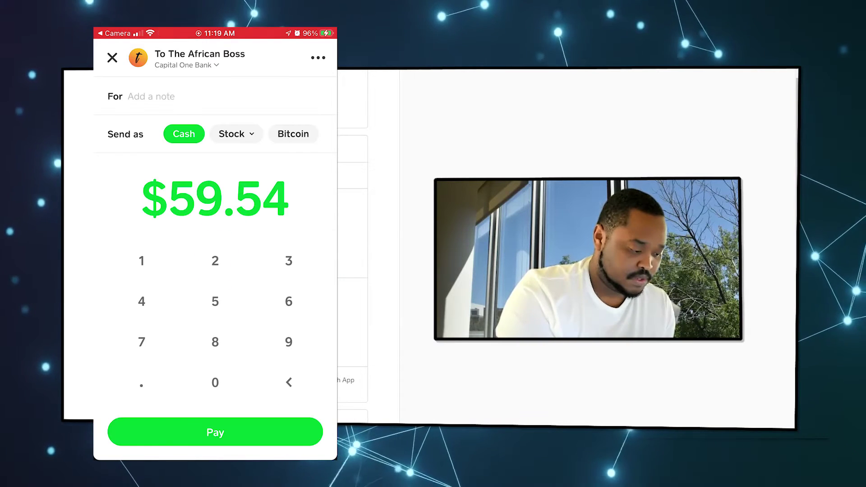
# Enter the store order number as the note on the $59.54 Cash App payment.
pyautogui.click(151, 96)
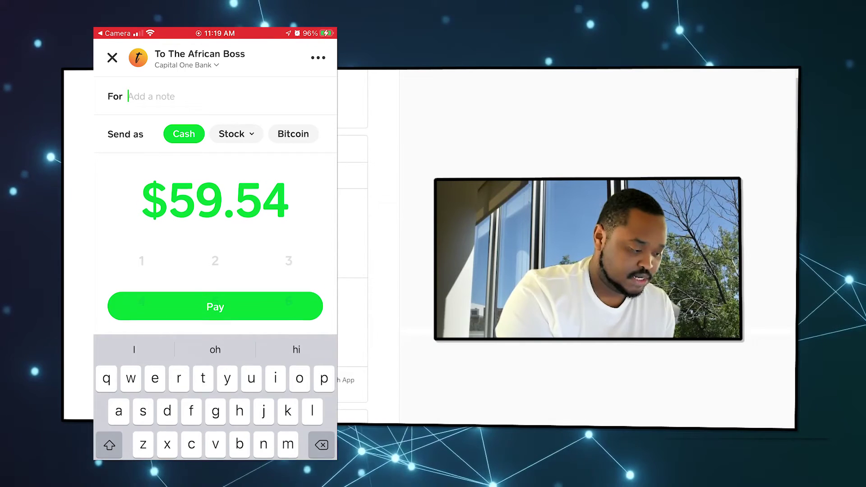
pyautogui.click(109, 443)
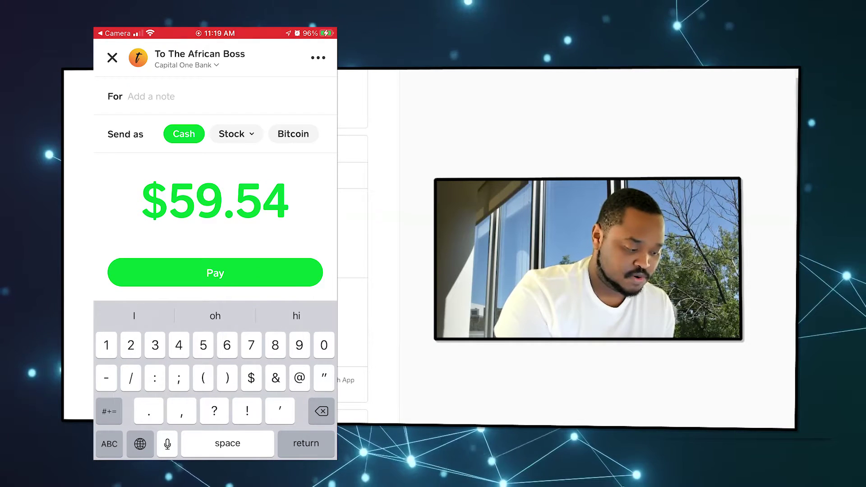
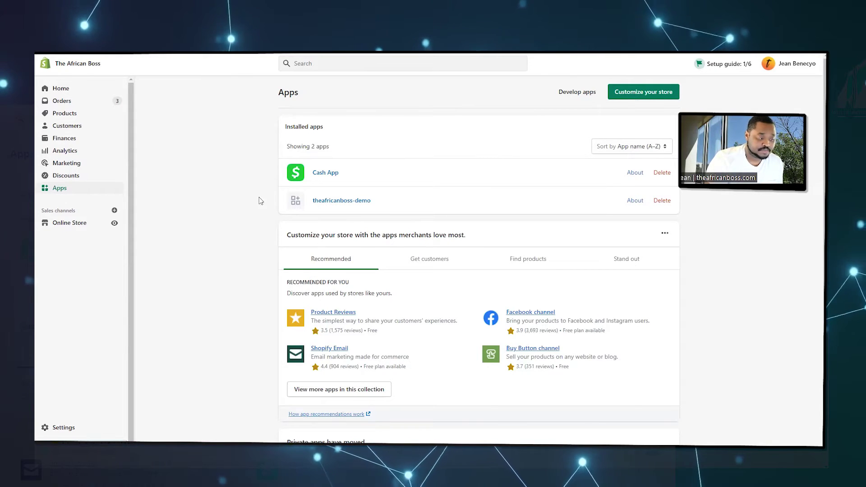
# Open the installed Cash App app and select the Receiver Cash App Account value.
pyautogui.click(326, 174)
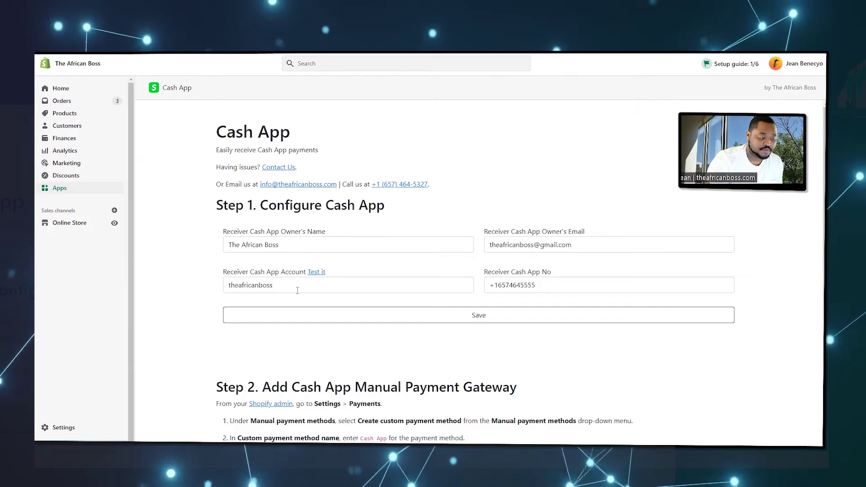
pyautogui.moveTo(223, 272); pyautogui.dragTo(249, 274)
pyautogui.moveTo(302, 275); pyautogui.dragTo(306, 273)
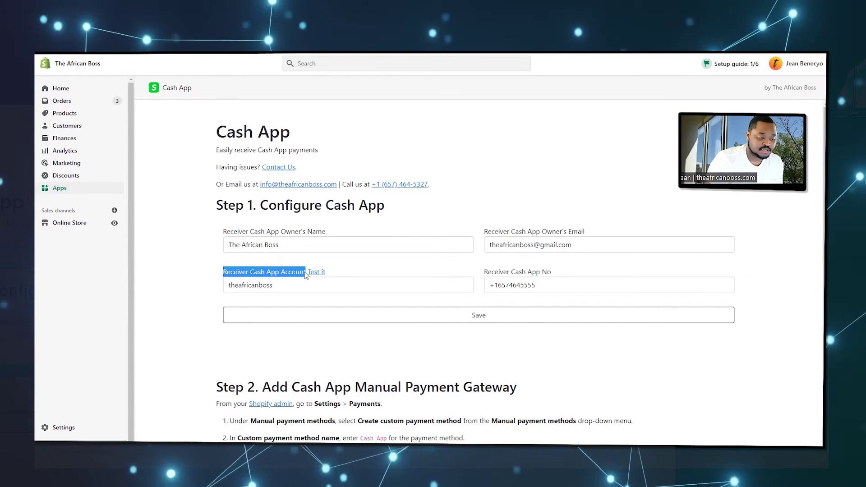
pyautogui.doubleClick(284, 286)
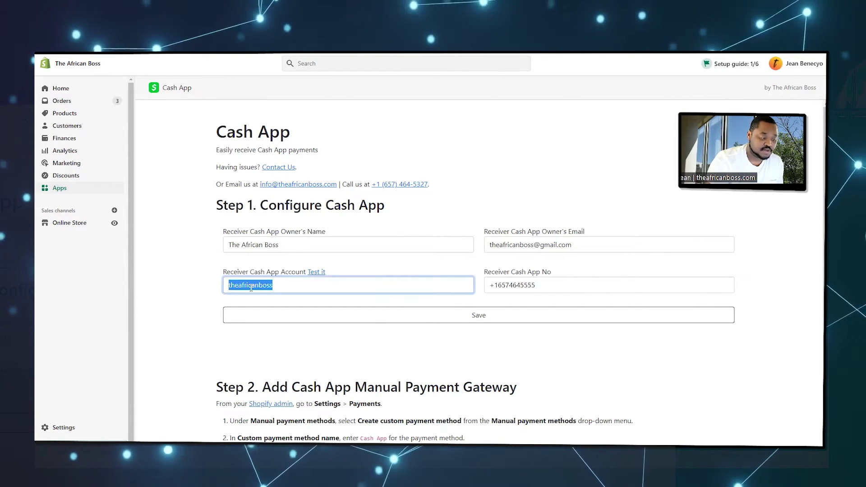
pyautogui.click(283, 286)
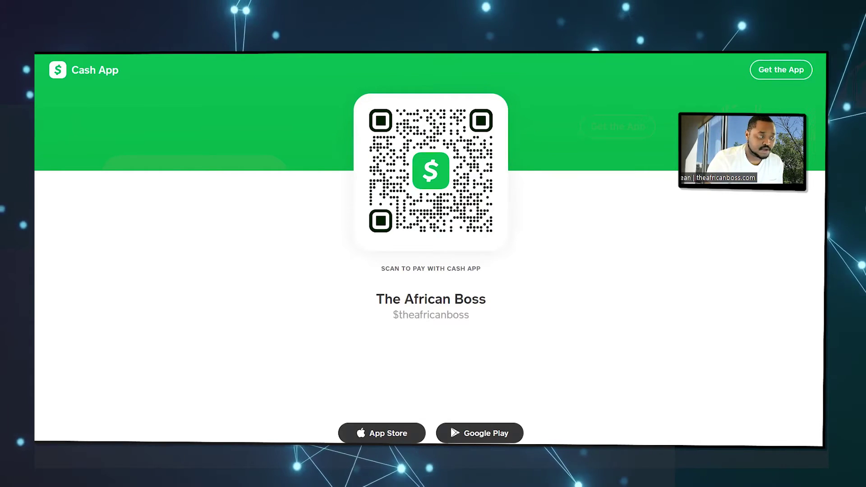
pyautogui.hotkey('ctrl', 'w')
# Save the Cash App receiver details and review the Step 2 manual payment instructions.
pyautogui.scroll(-4, 225, 223)
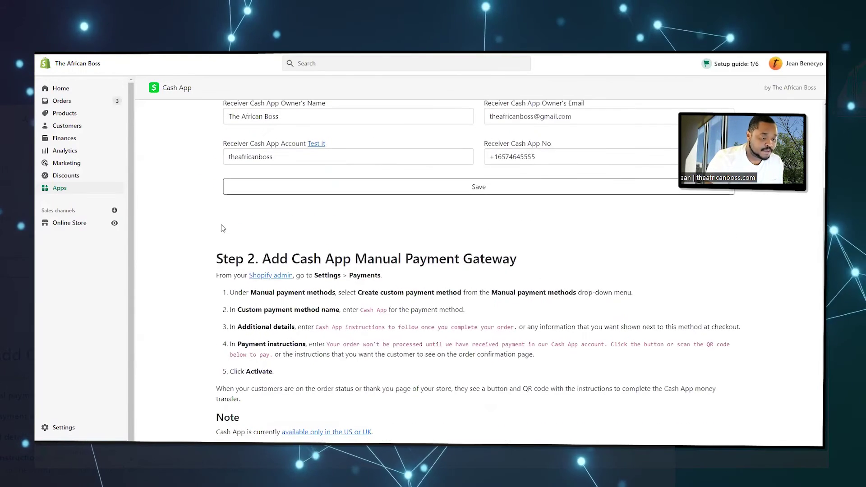
pyautogui.scroll(4, 406, 288)
pyautogui.click(466, 312)
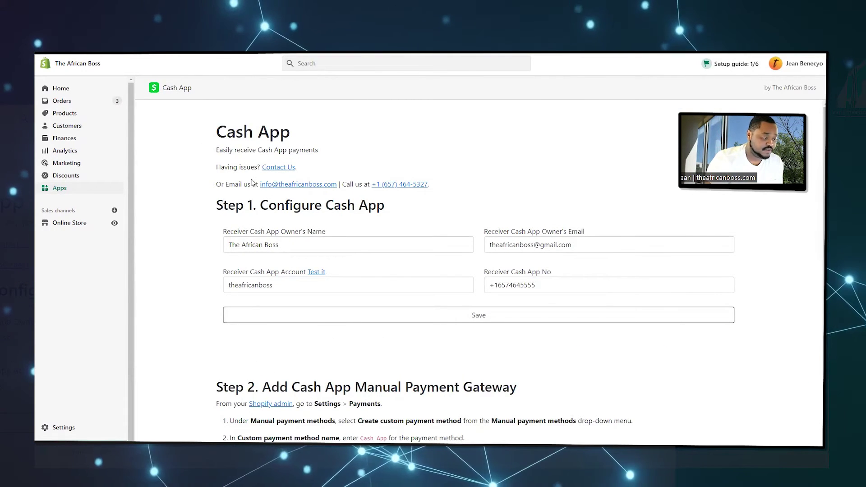
pyautogui.scroll(-4, 240, 212)
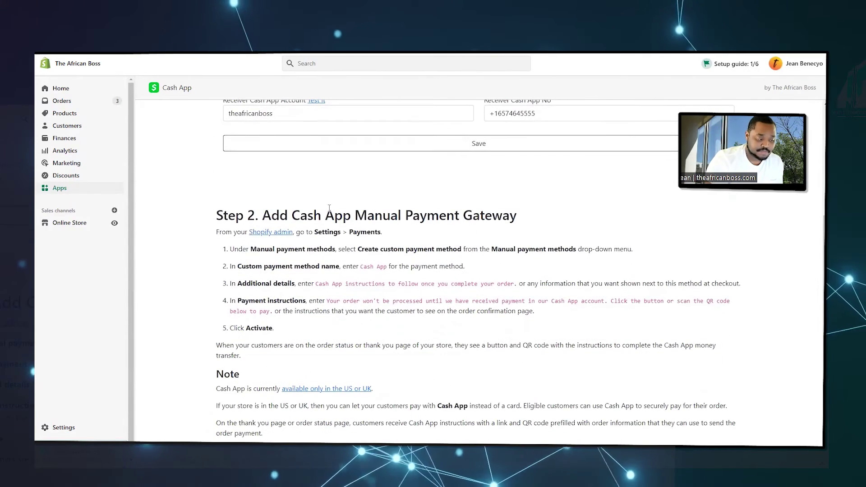
pyautogui.moveTo(267, 215); pyautogui.dragTo(463, 215)
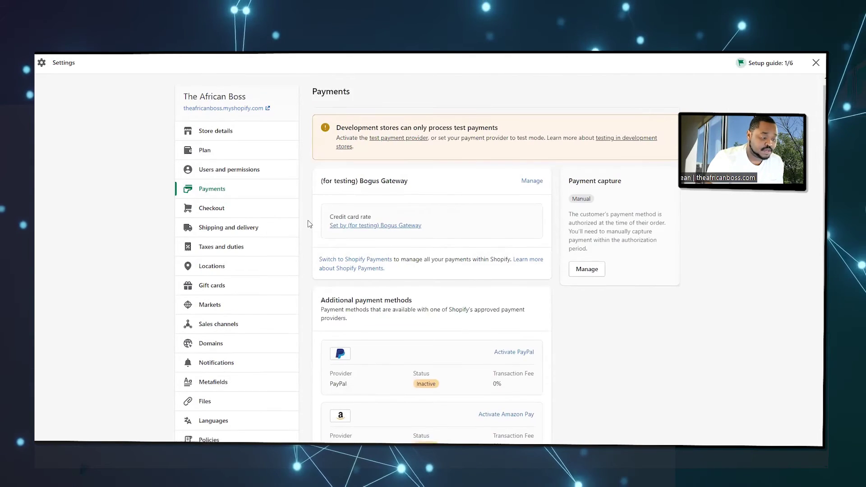
# Create a custom manual payment method named Cash App, then return to the Step 2 instructions.
pyautogui.scroll(-5, 310, 224)
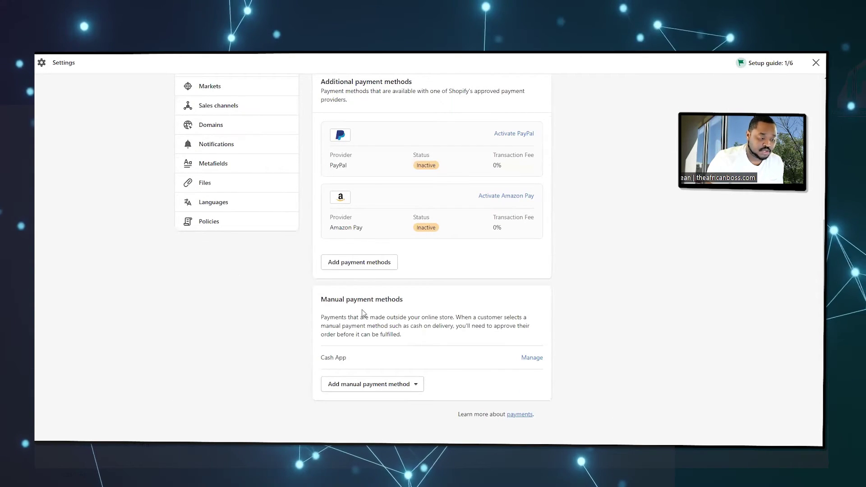
pyautogui.moveTo(324, 300); pyautogui.dragTo(442, 303)
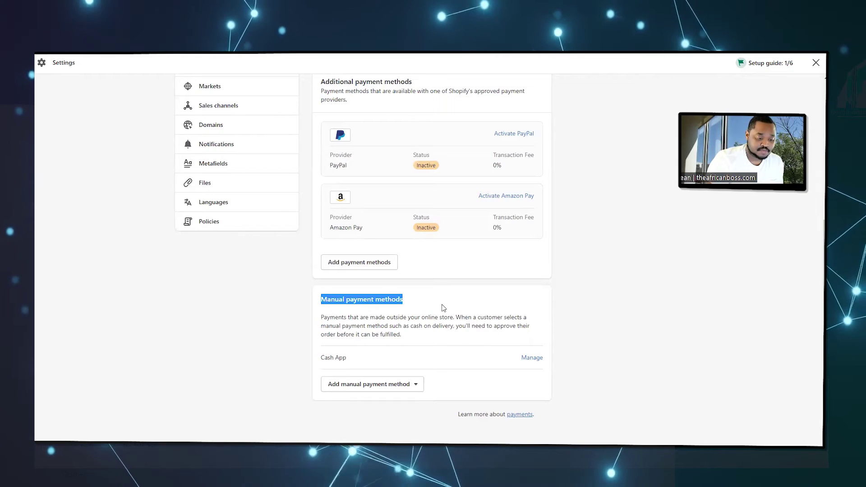
pyautogui.click(339, 384)
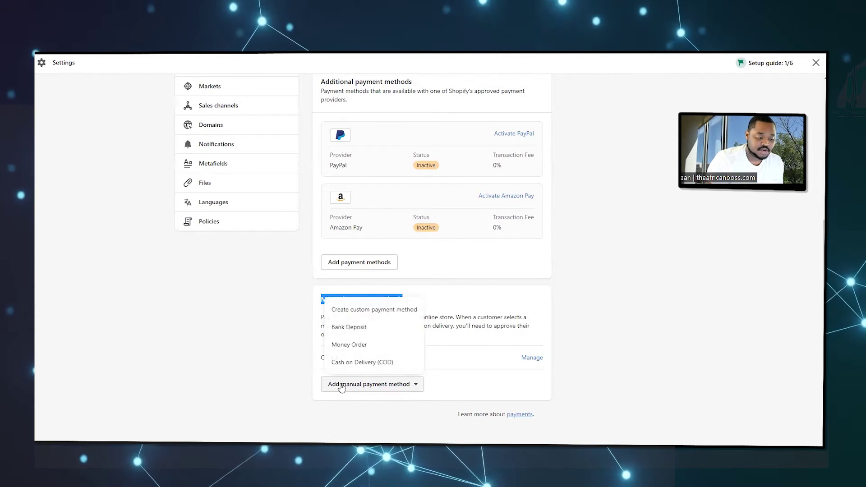
pyautogui.click(370, 311)
pyautogui.click(383, 192)
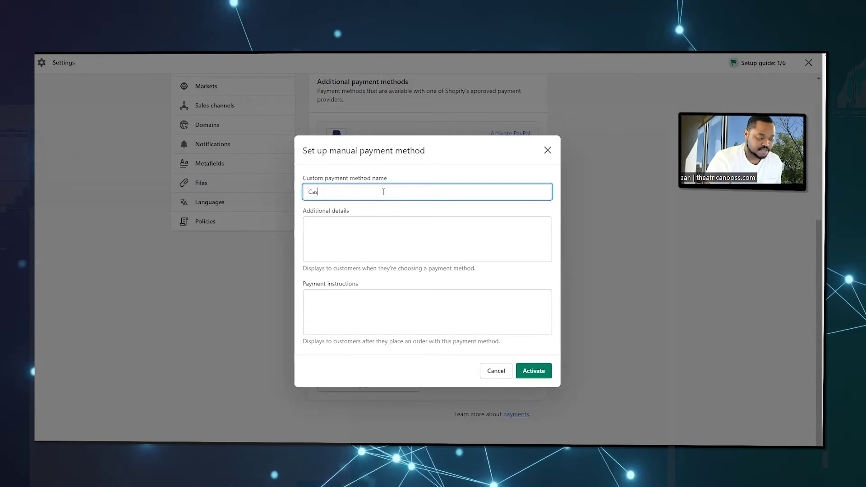
pyautogui.click(370, 230)
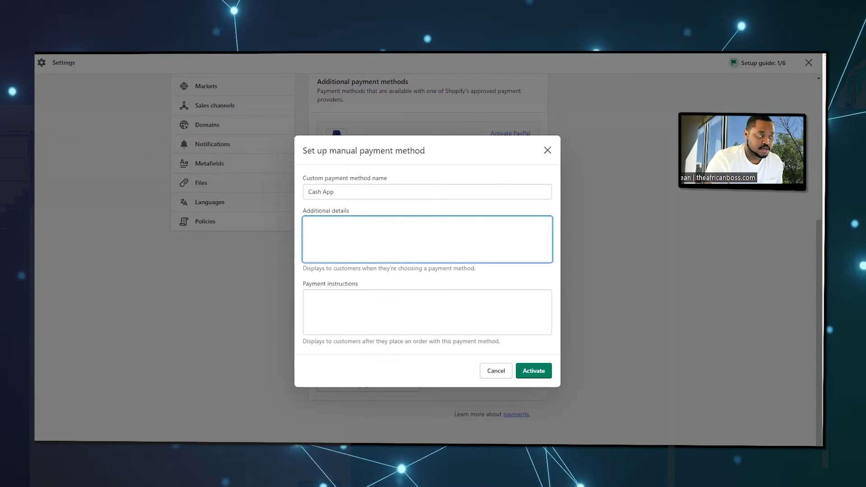
pyautogui.hotkey('ctrl', 'Tab')
# Select the suggested Additional details text from Step 2, then scroll through the checkout page.
pyautogui.click(239, 249)
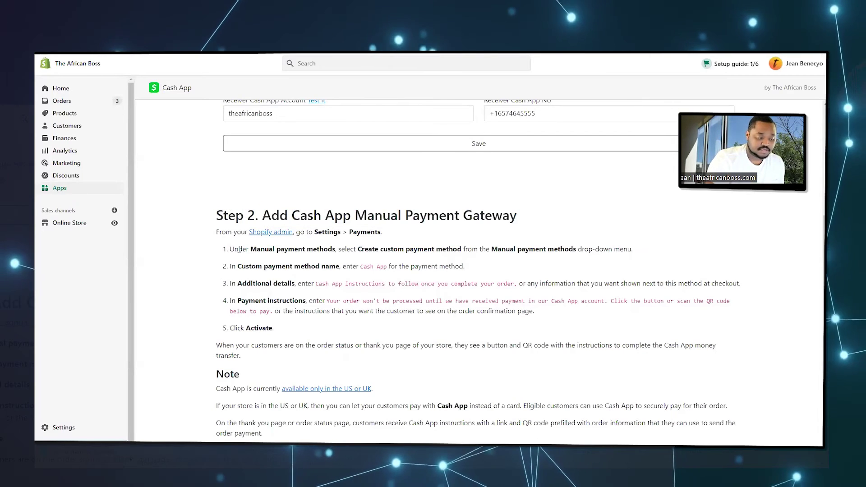
pyautogui.moveTo(231, 249); pyautogui.dragTo(459, 267)
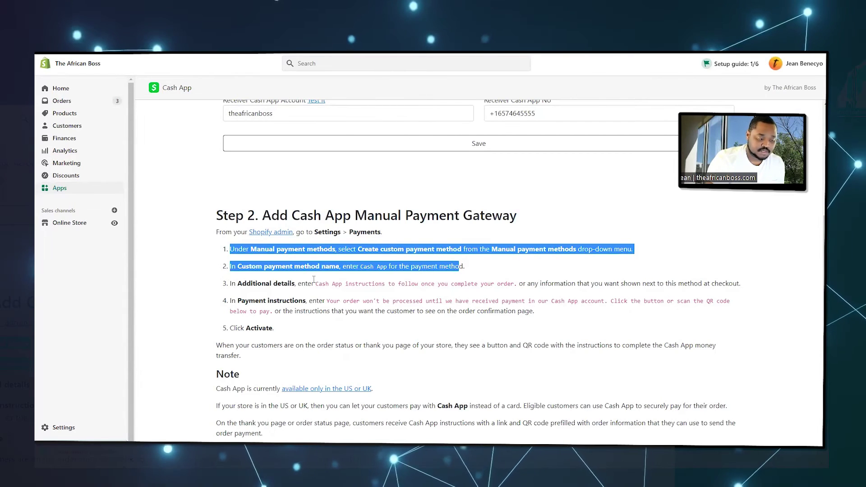
pyautogui.moveTo(316, 283); pyautogui.dragTo(523, 285)
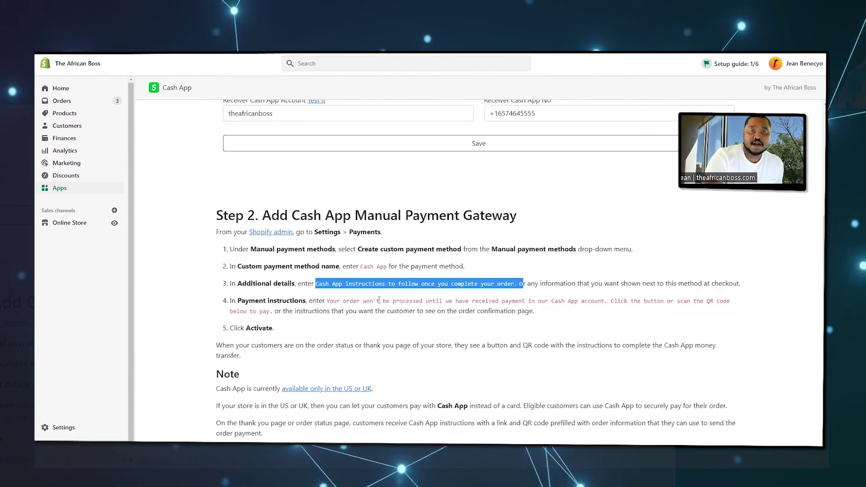
pyautogui.click(408, 266)
pyautogui.scroll(-1, 407, 266)
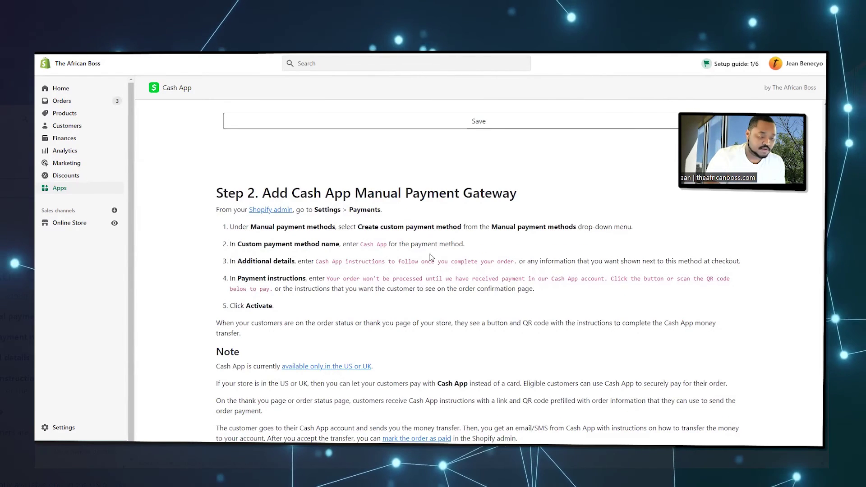
pyautogui.scroll(2, 397, 250)
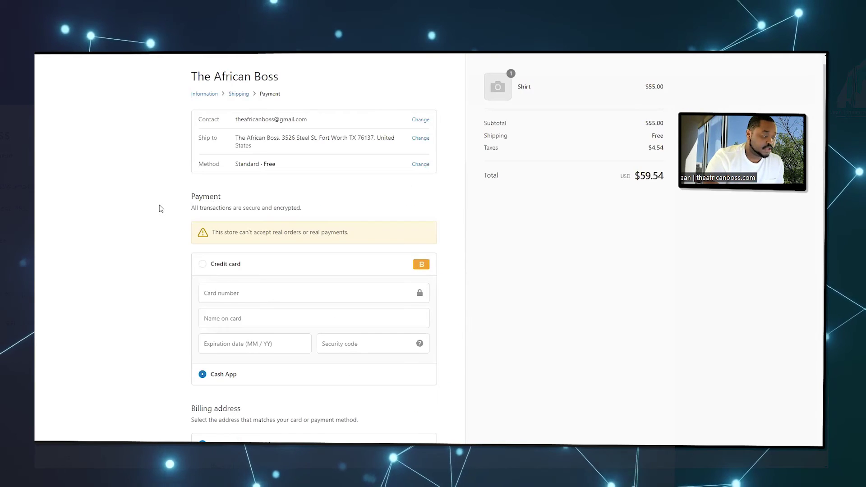
pyautogui.scroll(-2, 158, 205)
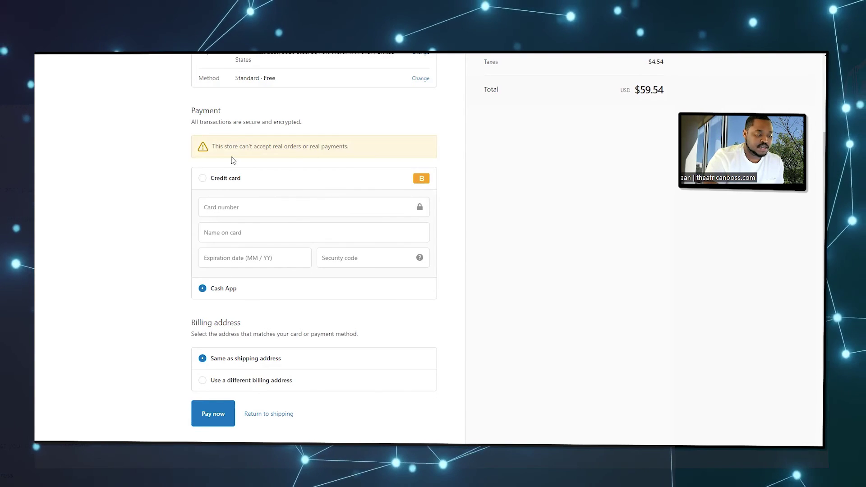
# Choose Cash App instead of credit card as the checkout payment method.
pyautogui.click(202, 178)
pyautogui.click(202, 292)
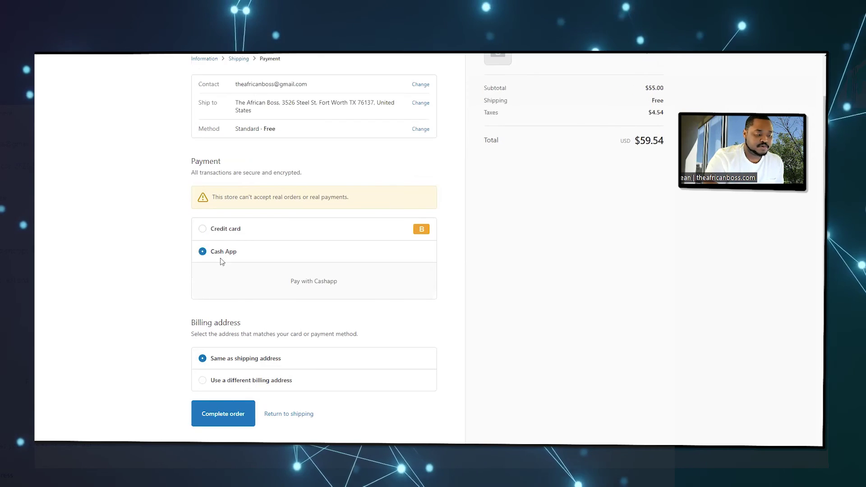